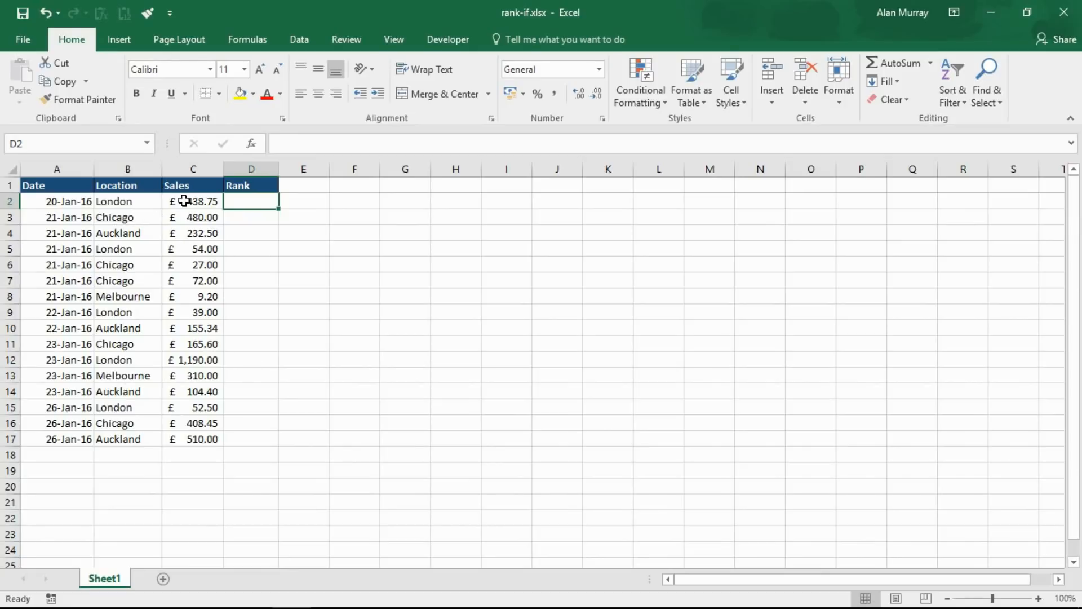
left_click_drag(174, 201, 186, 393)
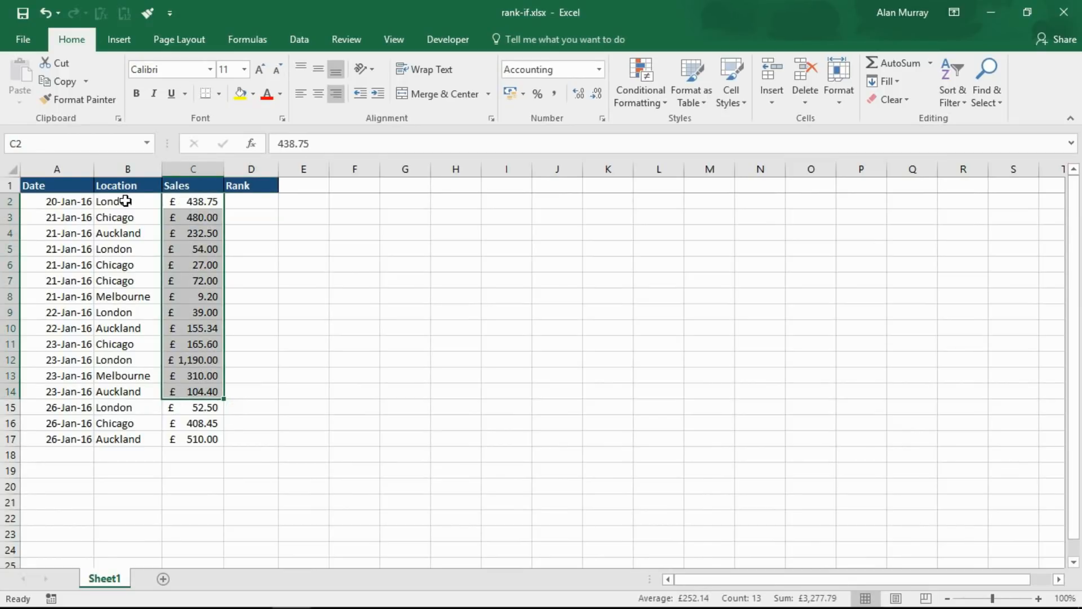
left_click_drag(125, 202, 128, 423)
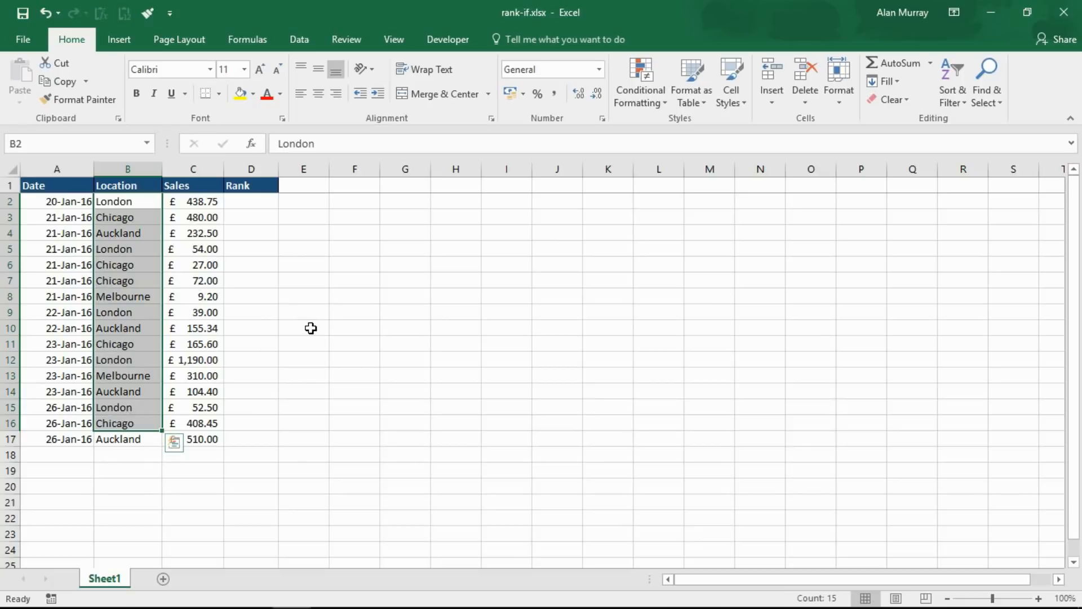
left_click(312, 327)
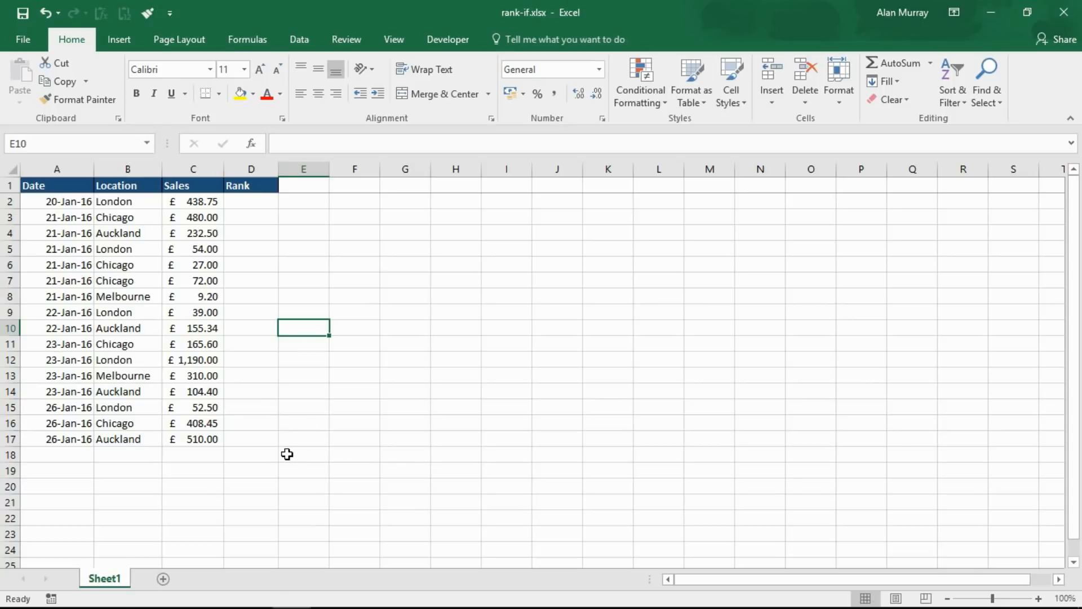
Start a COUNTIFS formula in cell D2 with the Location range B2:B17 as the first criteria range
scroll(280, 397, "up", 2, "ctrl")
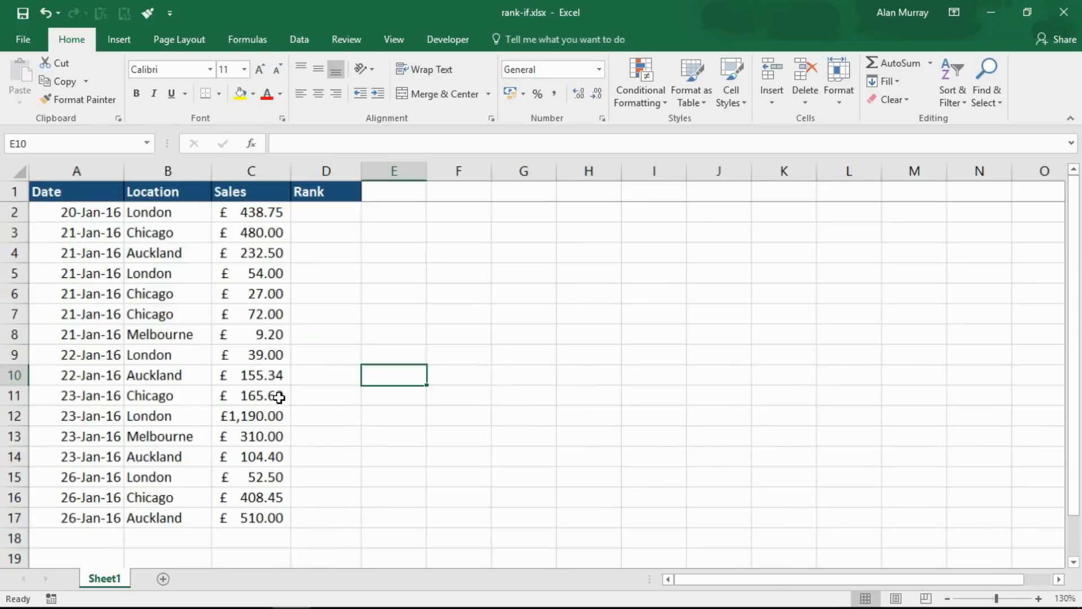
scroll(280, 397, "up", 4, "ctrl")
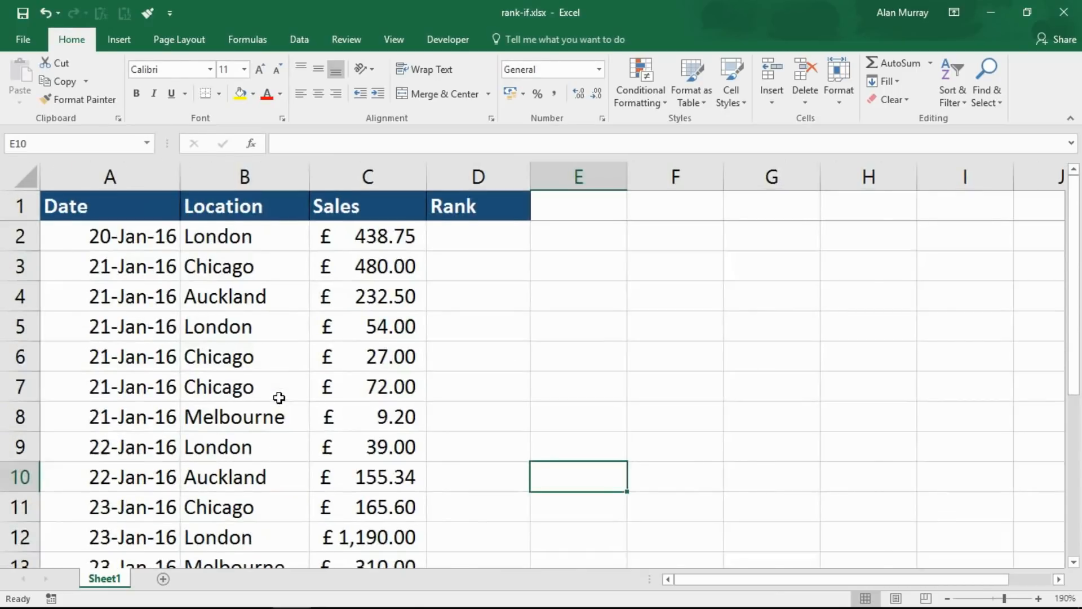
scroll(279, 398, "up", 1, "ctrl")
left_click(529, 243)
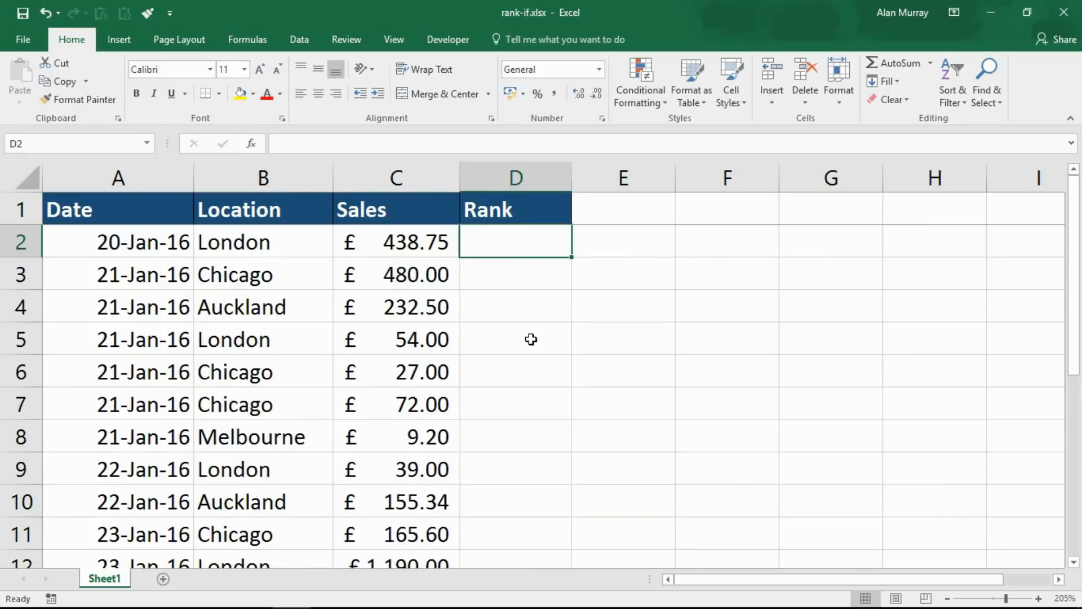
type("=cou")
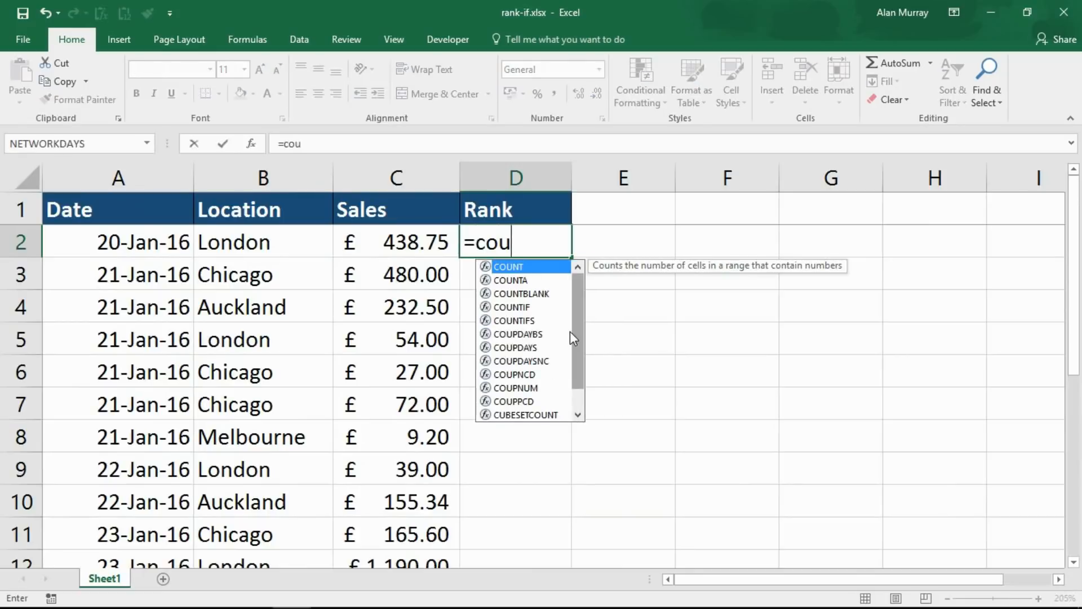
double_click(530, 321)
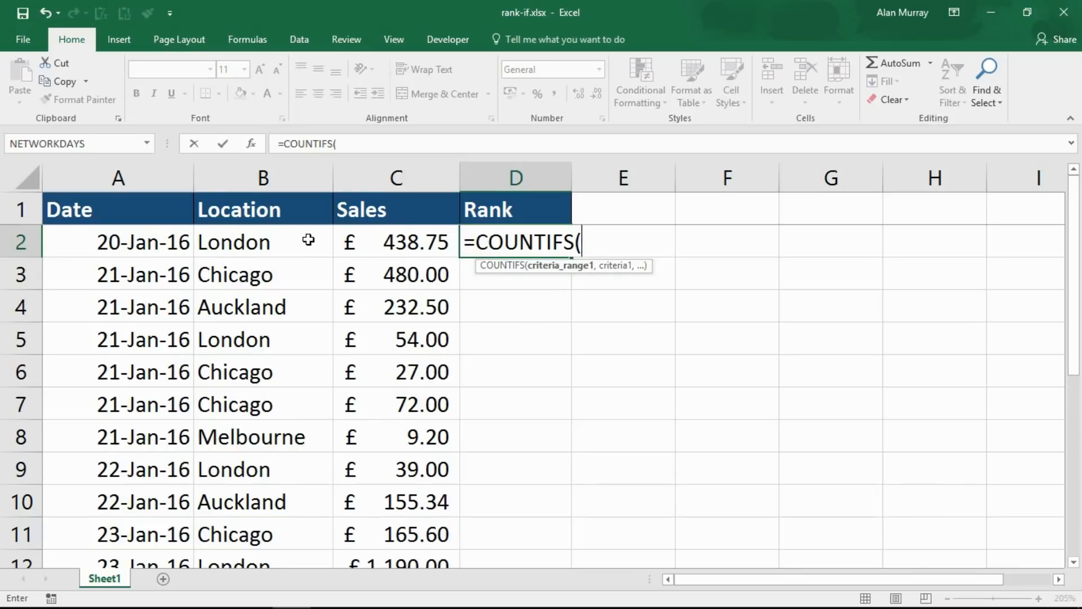
left_click_drag(309, 240, 310, 437)
left_click_drag(1077, 369, 1077, 180)
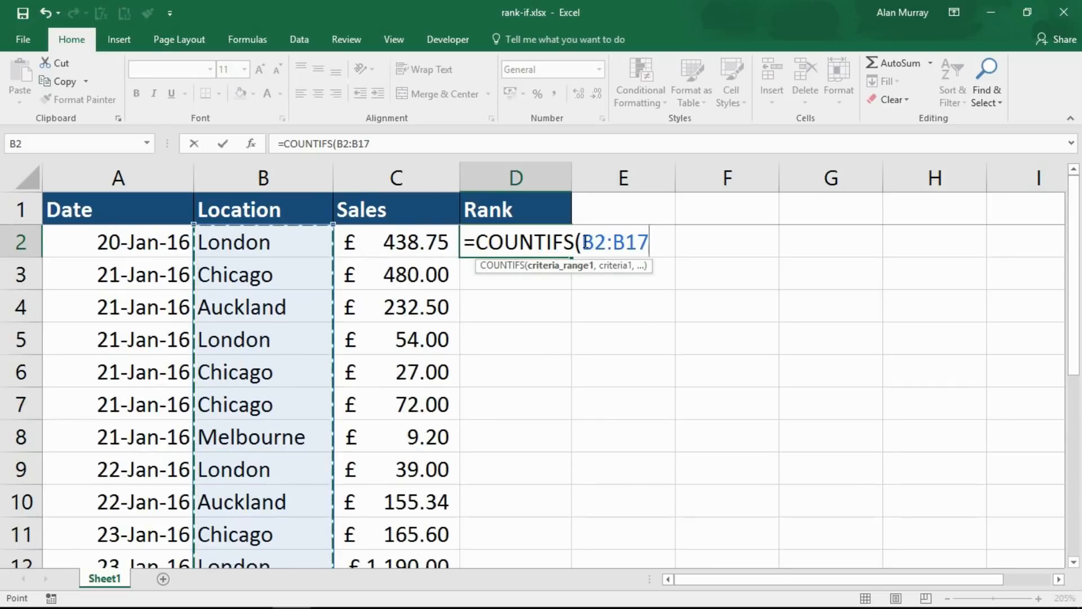
double_click(648, 245)
left_click(653, 246)
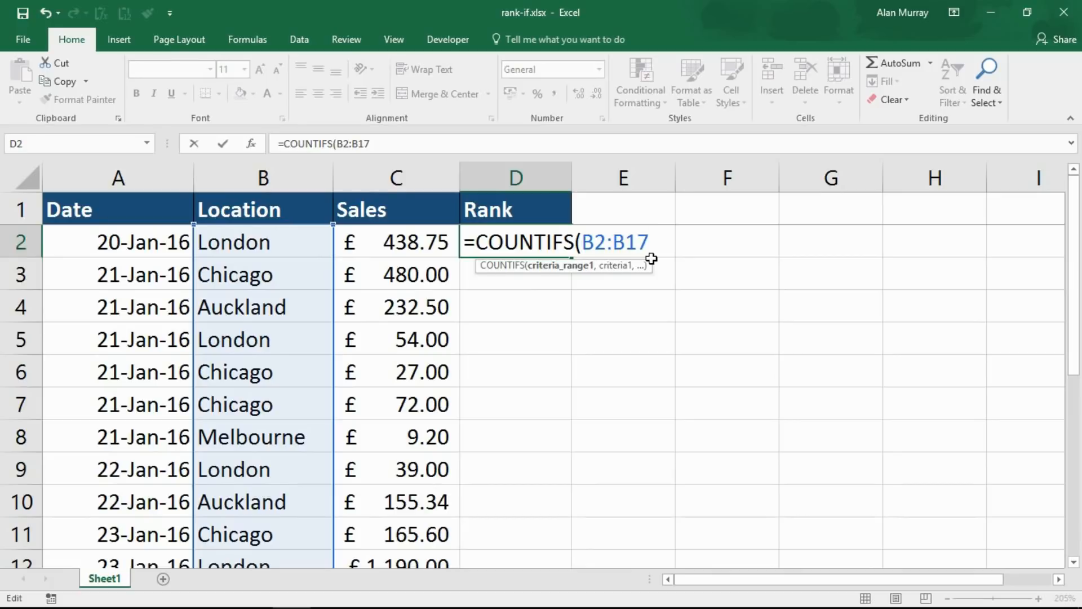
type(",")
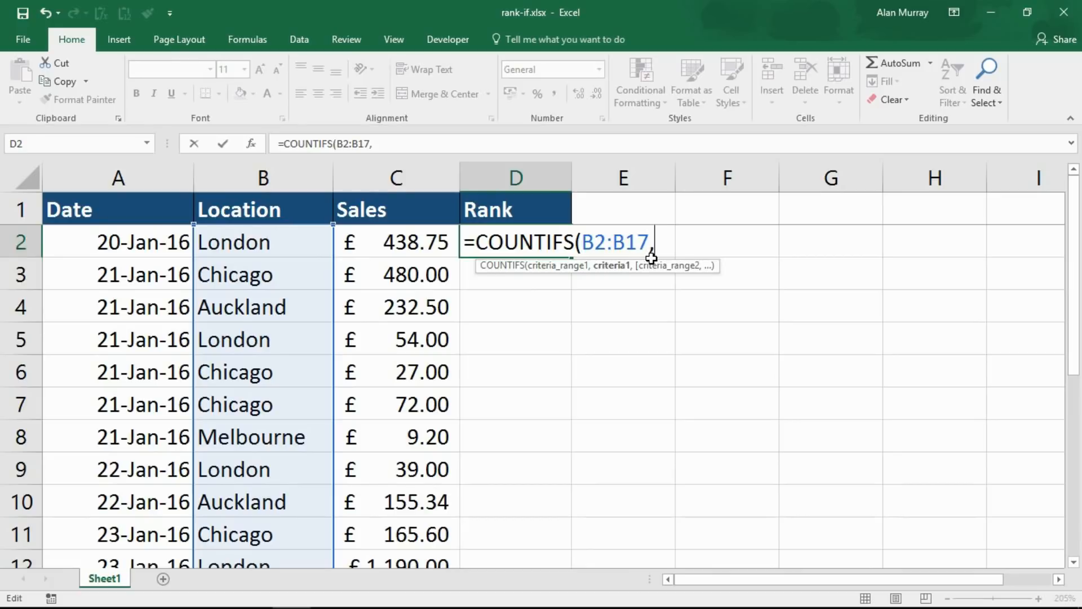
Use B2 as the first criterion and make the Location range absolute as $B$2:$B$17
left_click(310, 243)
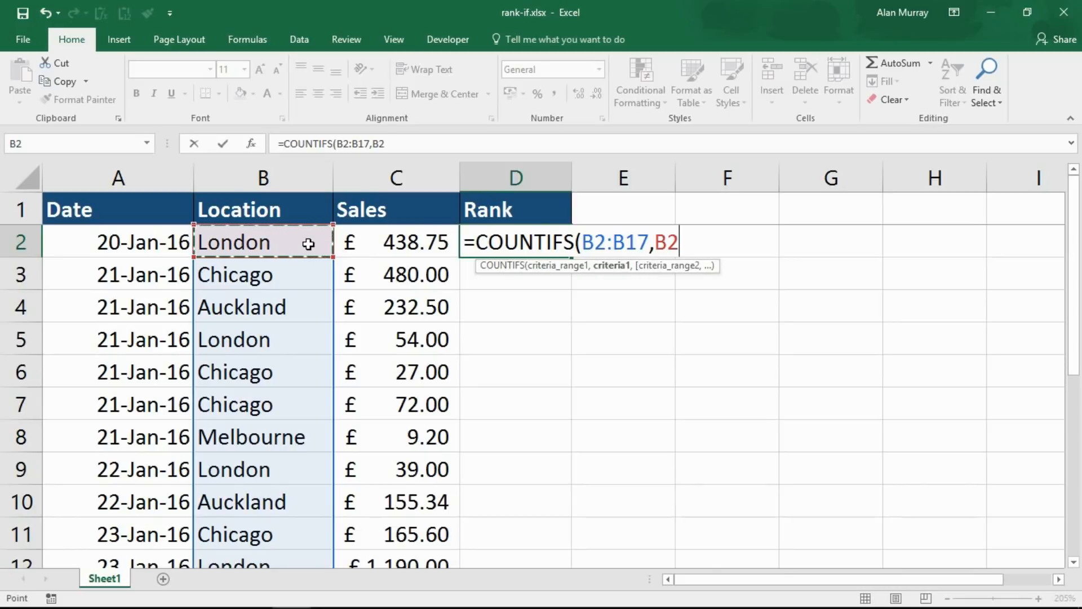
type(",")
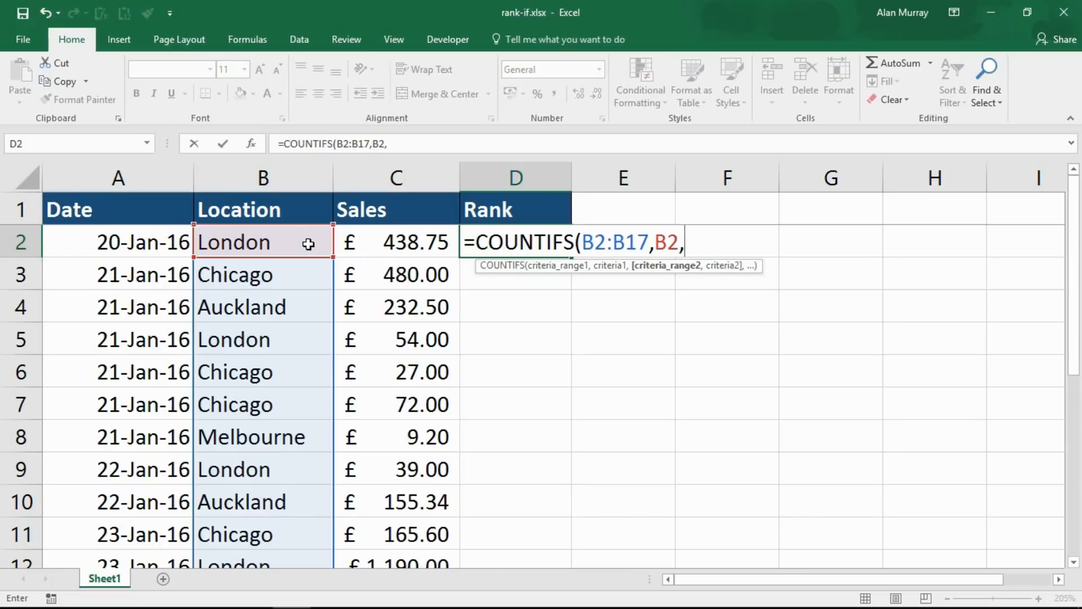
left_click_drag(581, 242, 657, 276)
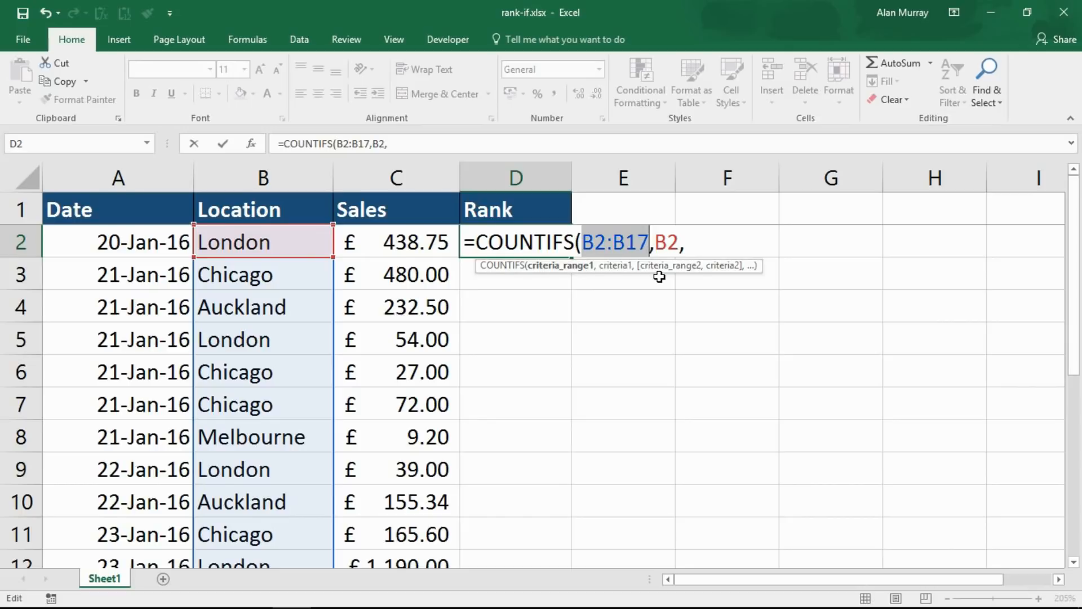
key("F4")
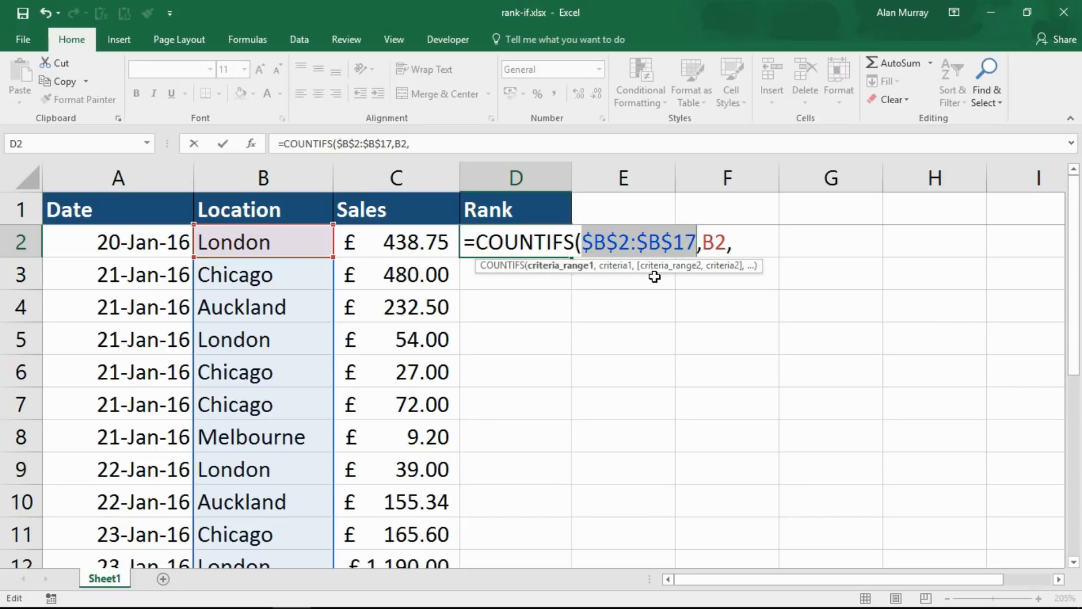
left_click(754, 241)
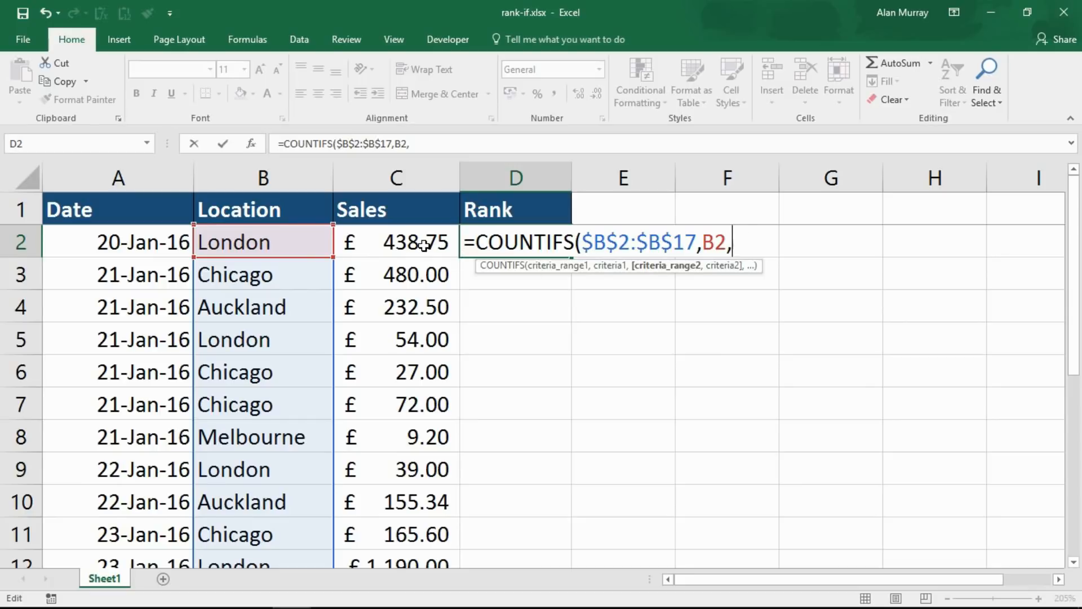
Add the Sales values as the second criteria range with the absolute reference $C$2:$C$17
left_click_drag(425, 241, 418, 510)
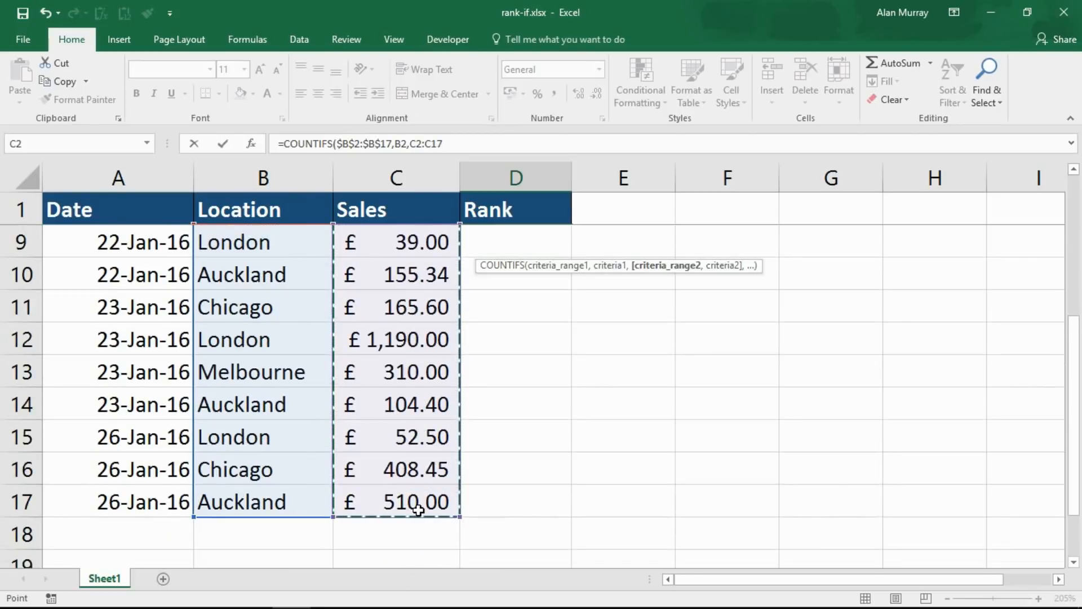
key("F4")
left_click_drag(1076, 376, 1076, 237)
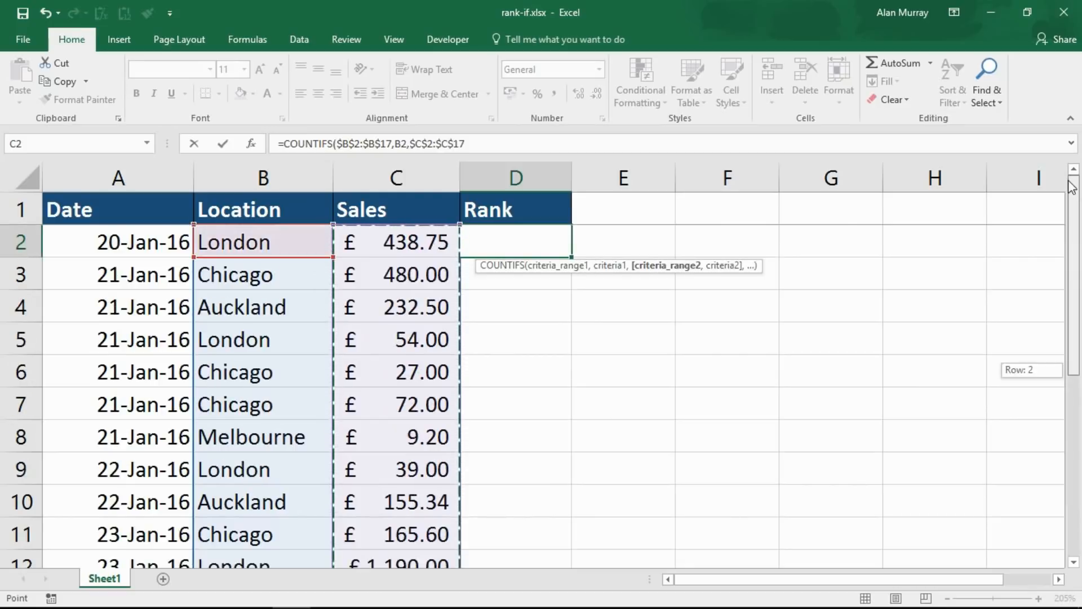
type(",")
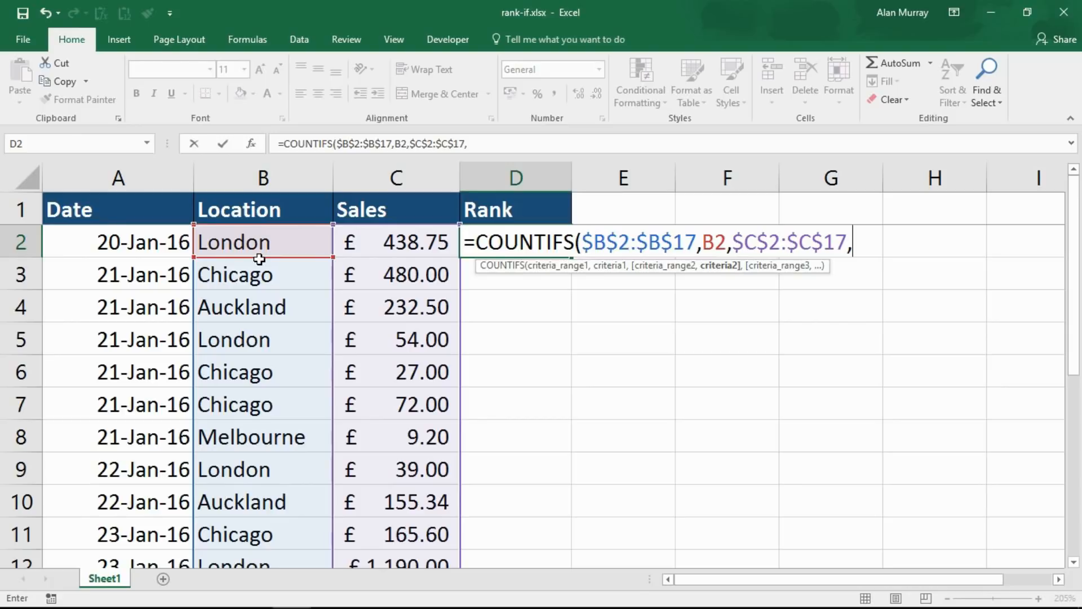
Enter ">"&C2 as the second criterion and close the COUNTIFS function
type("\">\"")
left_click_drag(852, 237, 896, 238)
left_click(873, 243)
type("&")
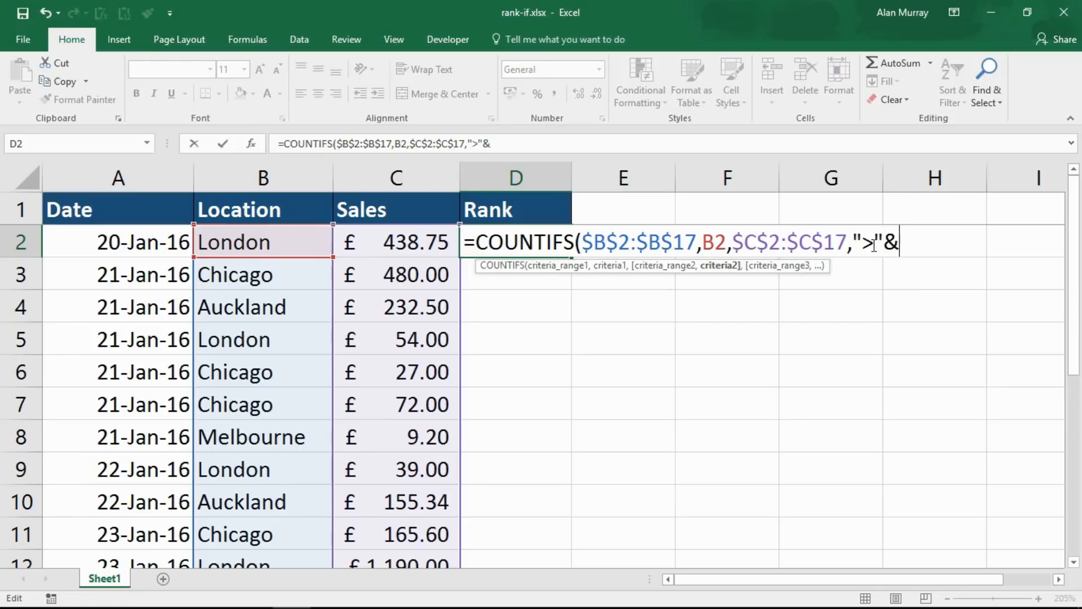
left_click(432, 242)
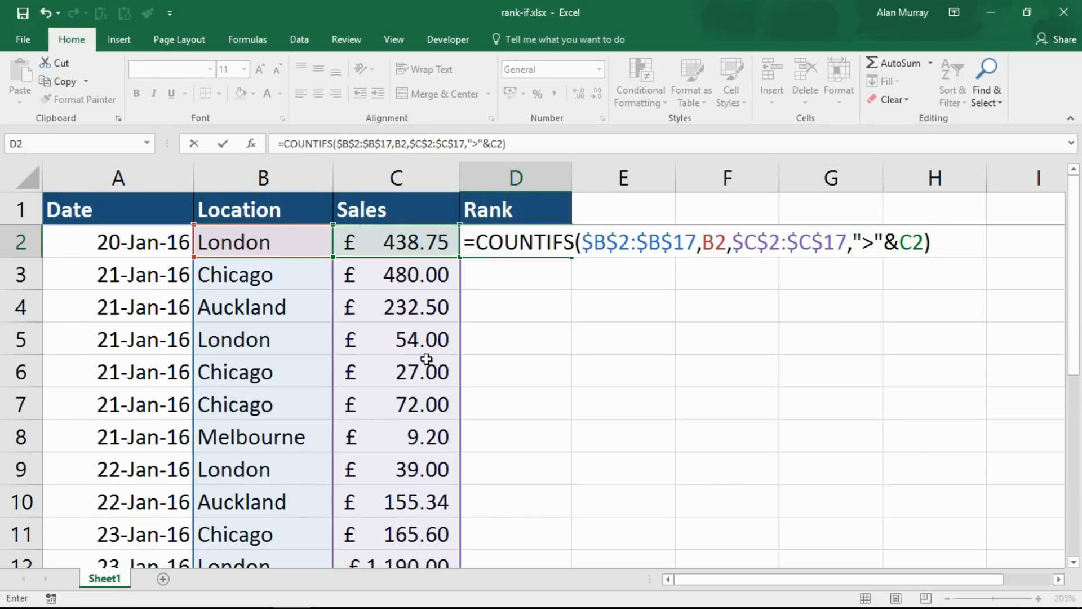
Add +1 to the end of the formula in D2 and fill it down the Rank column to row 17
type("+1")
key("Return")
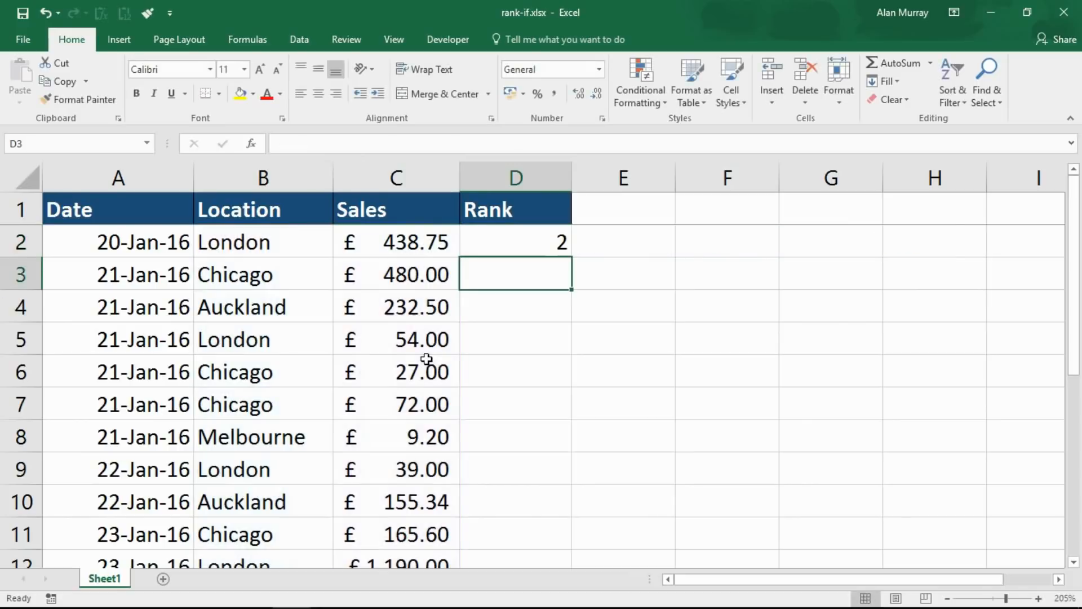
left_click(561, 243)
double_click(567, 257)
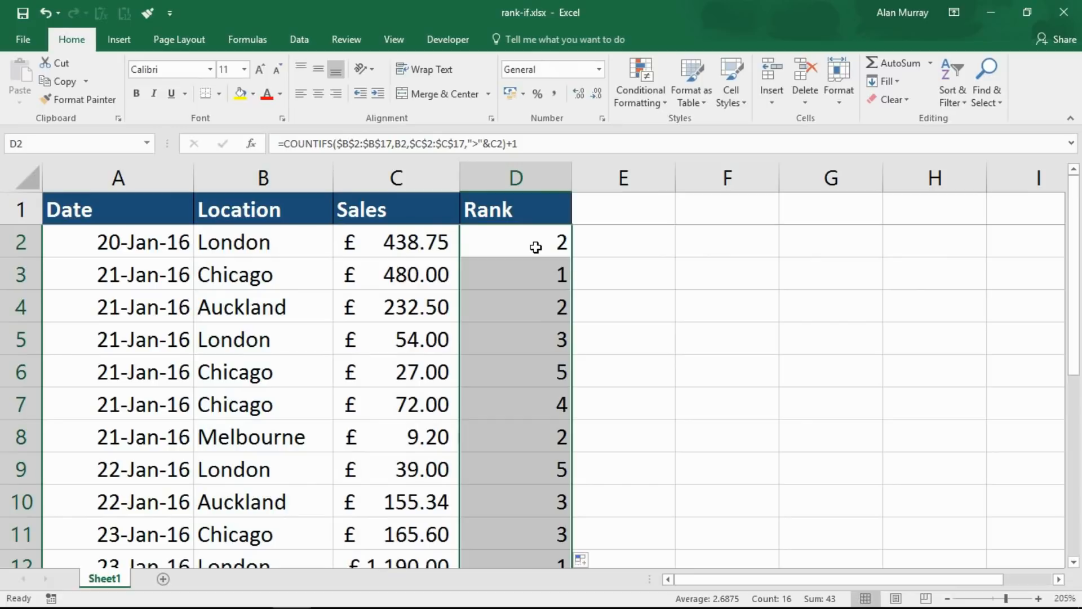
Compare the Sales and Rank values of all London rows to check the ranking within that location
left_click_drag(536, 246, 157, 245)
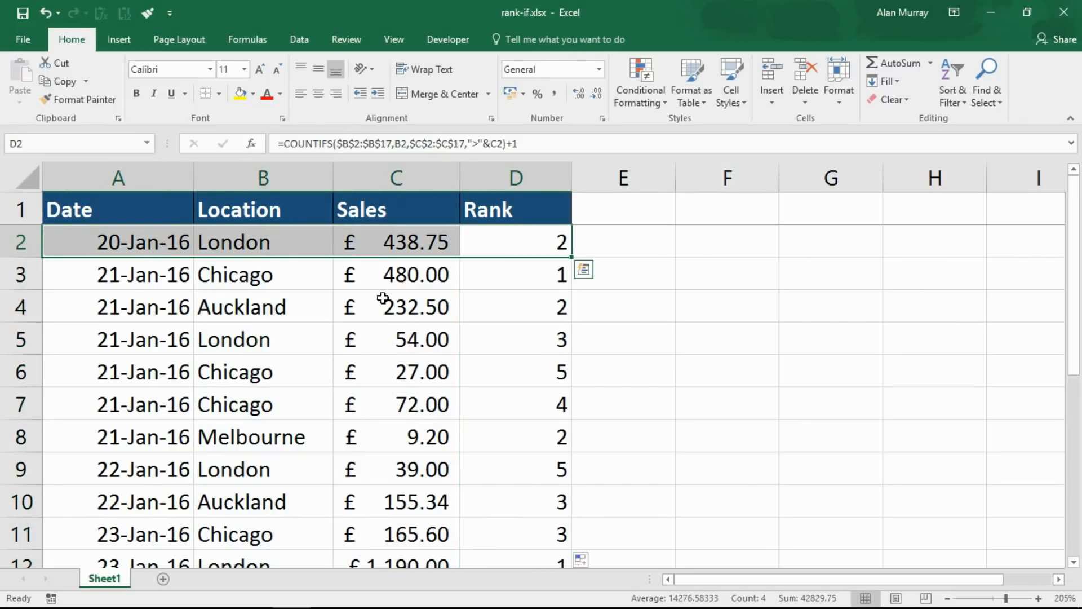
scroll(383, 299, "down", 3)
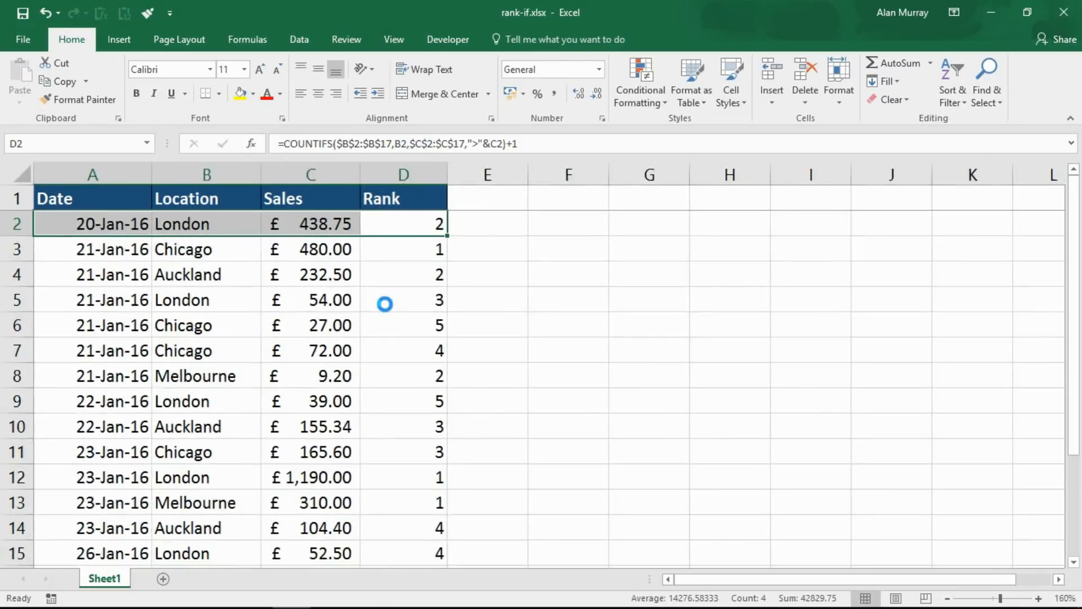
scroll(385, 304, "down", 1)
scroll(385, 304, "down", 1)
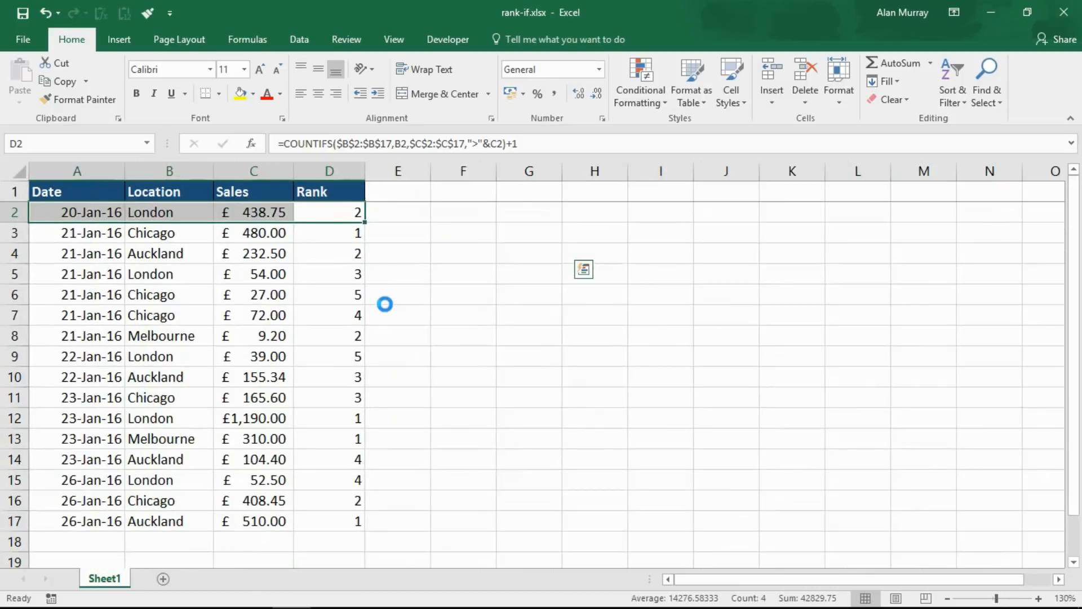
left_click(353, 315)
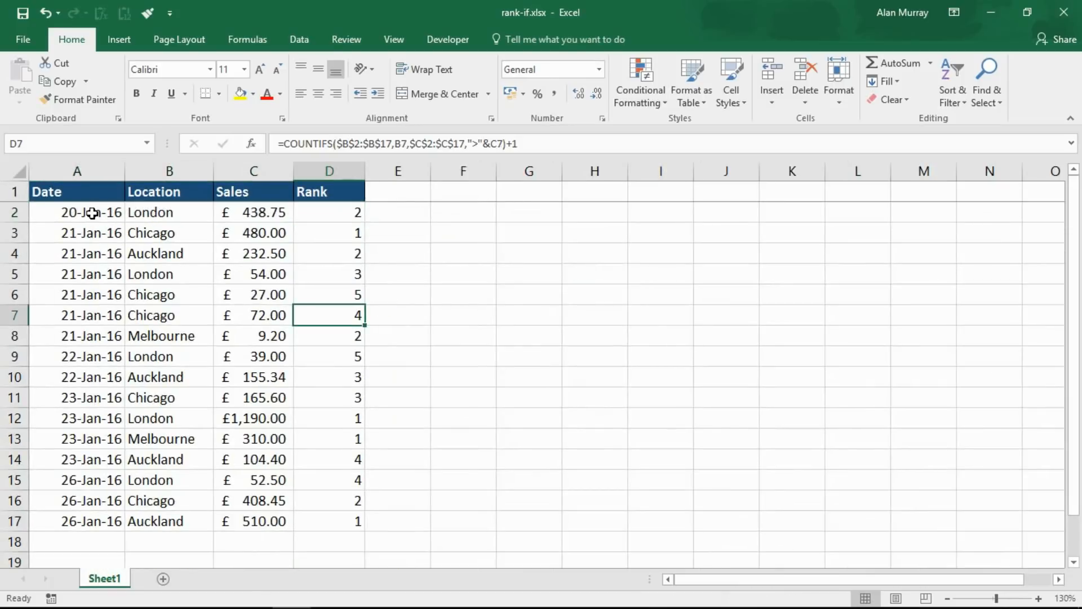
left_click_drag(89, 211, 353, 216)
left_click_drag(90, 272, 316, 273)
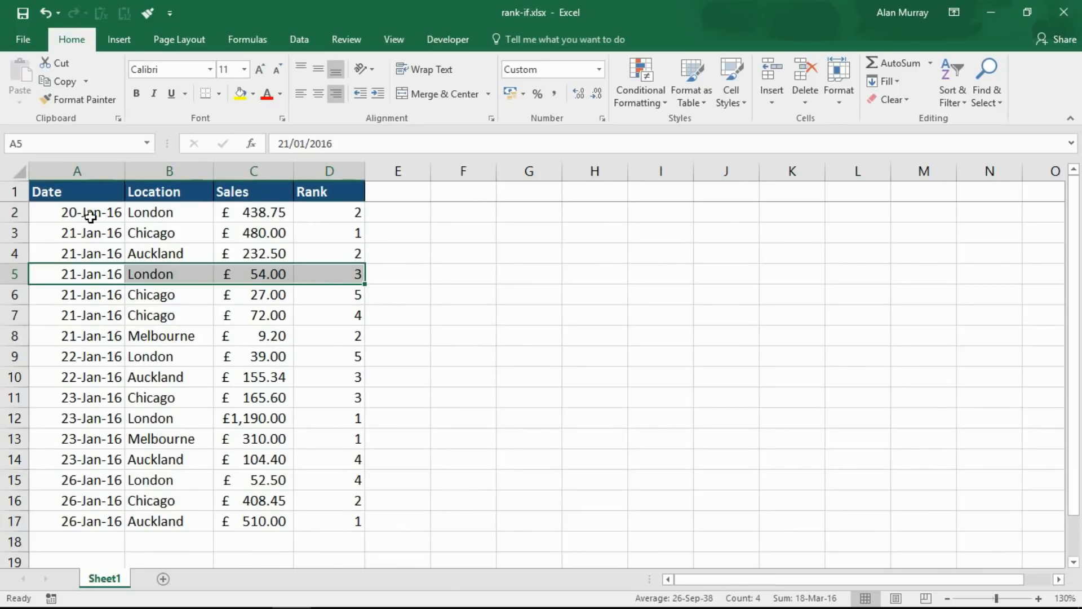
left_click_drag(87, 212, 350, 218)
left_click_drag(85, 354, 310, 355)
left_click_drag(90, 416, 322, 418)
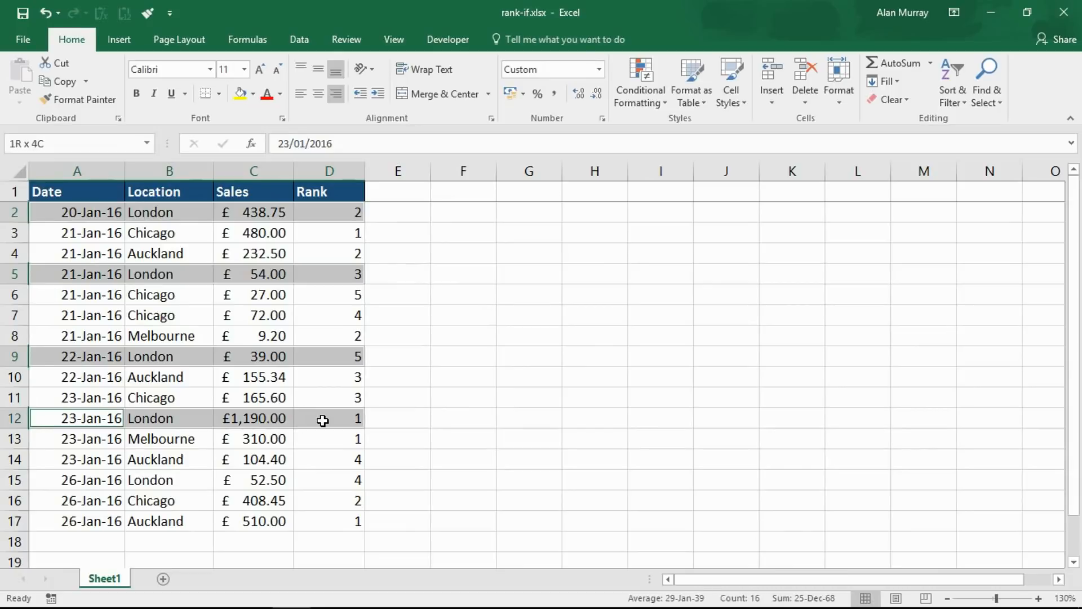
left_click_drag(102, 483, 314, 482)
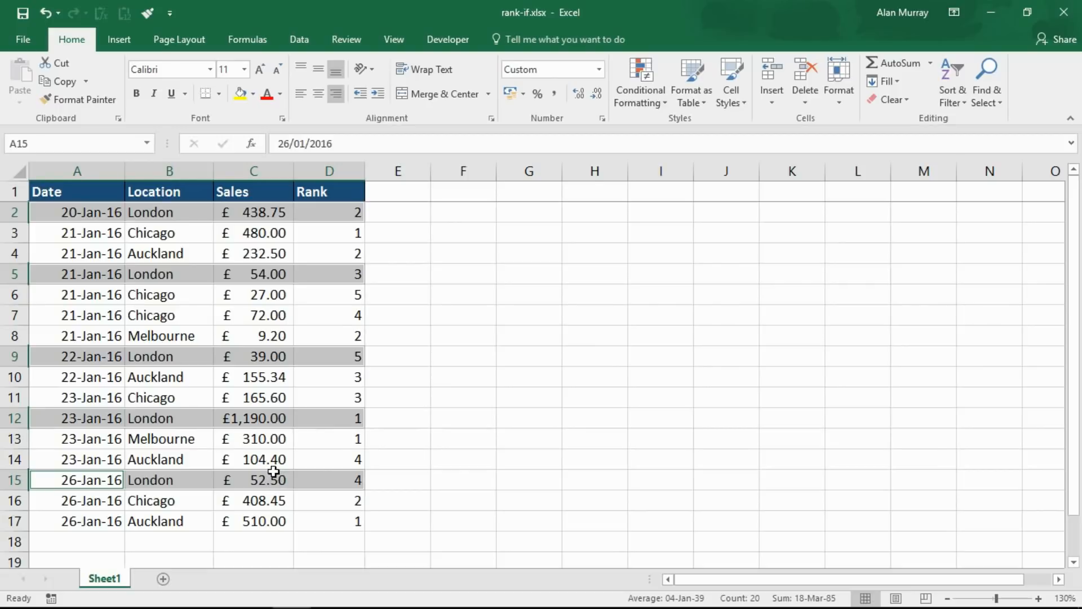
Review the COUNTIFS arguments and the +1 in the D2 formula, leaving the formula as it is
double_click(333, 210)
left_click_drag(388, 212, 620, 216)
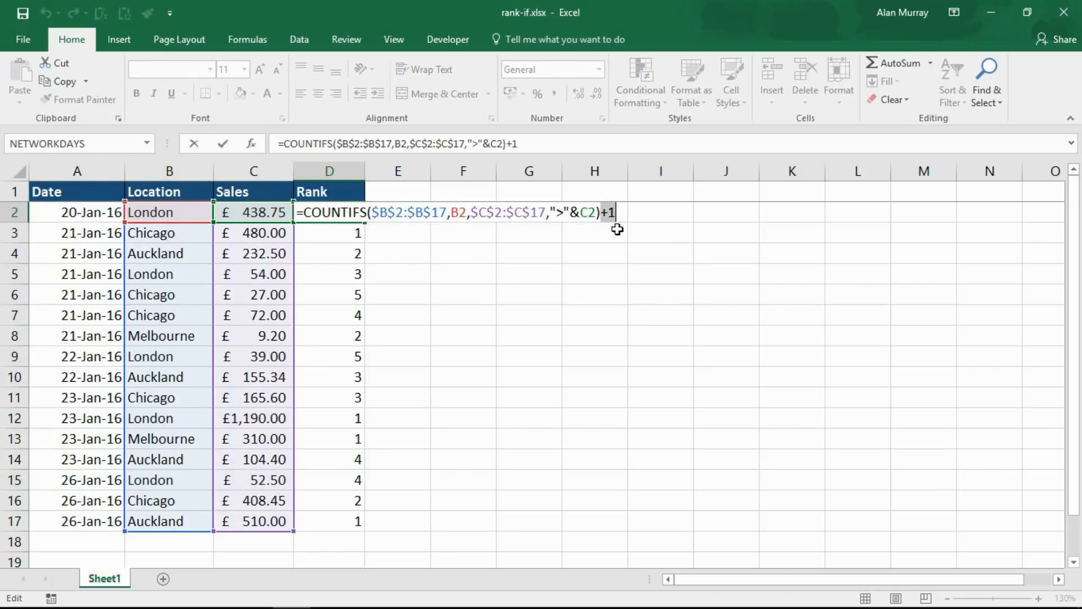
key("Return")
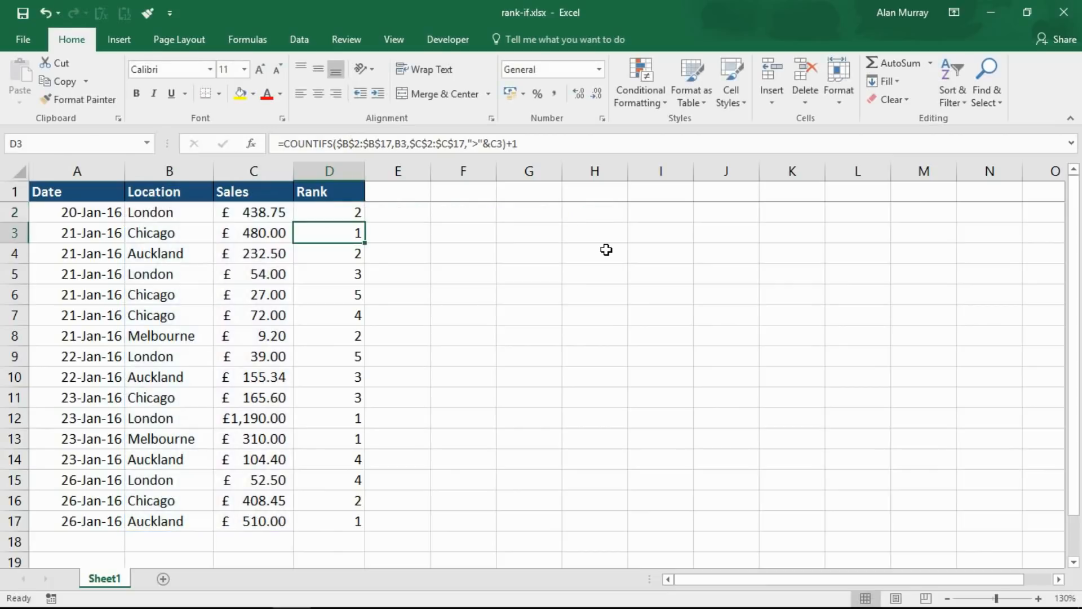
Select the first Rank formula cell, D2
scroll(440, 369, "up", 1)
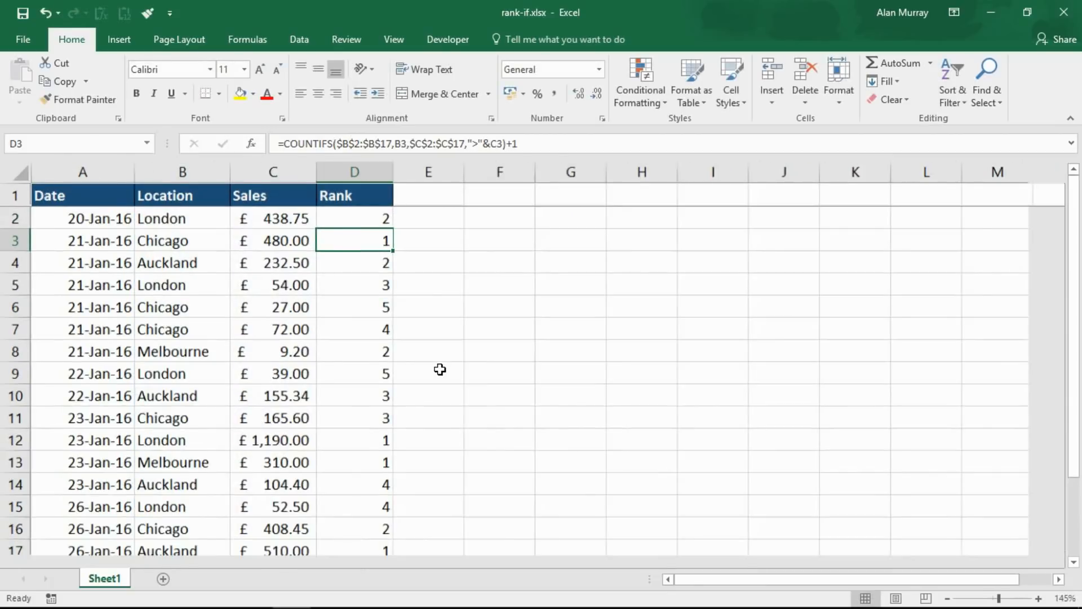
scroll(439, 369, "up", 2)
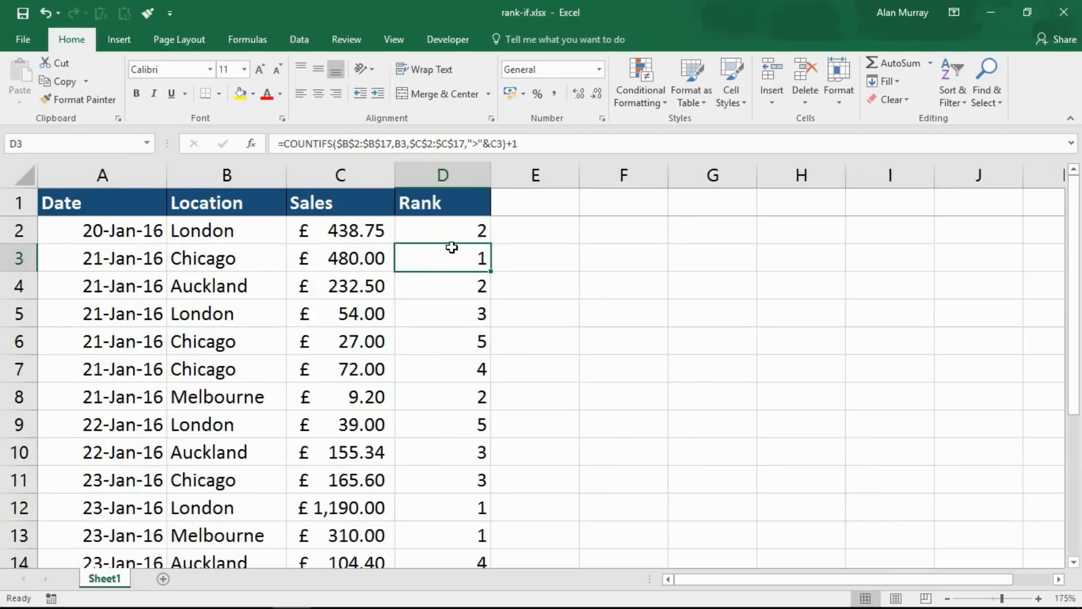
left_click(455, 237)
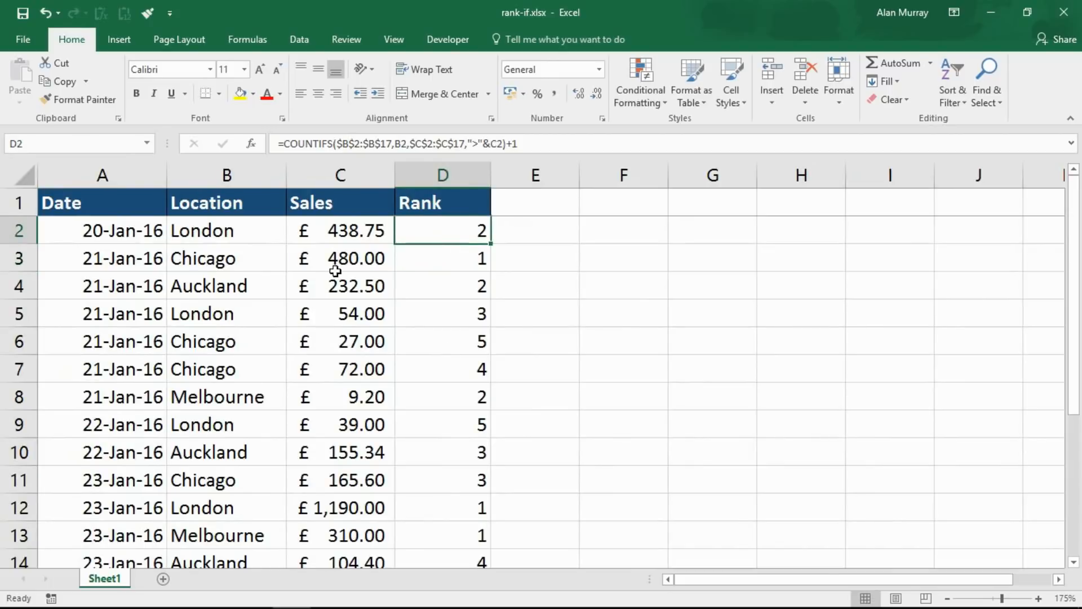